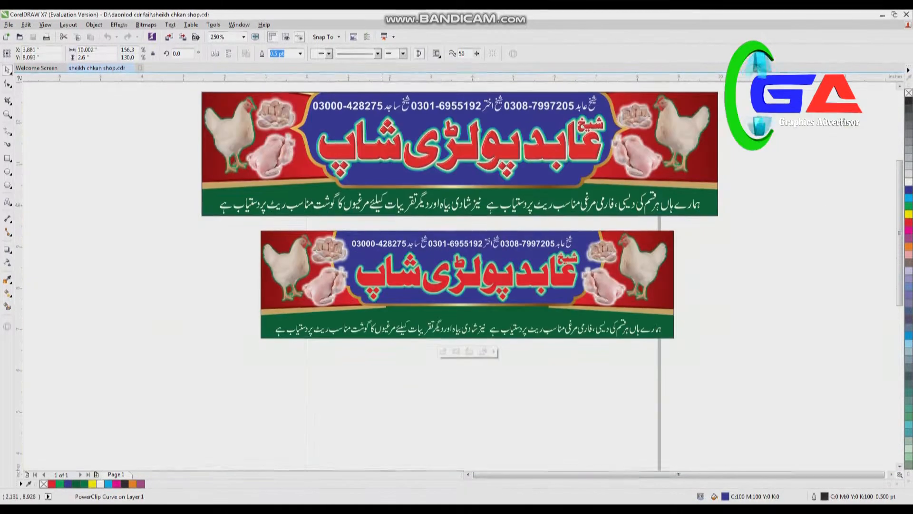
# Step: Draw a rectangle about 6.99 × 3.74 in on the empty area beside the banners
pyautogui.press('F6')
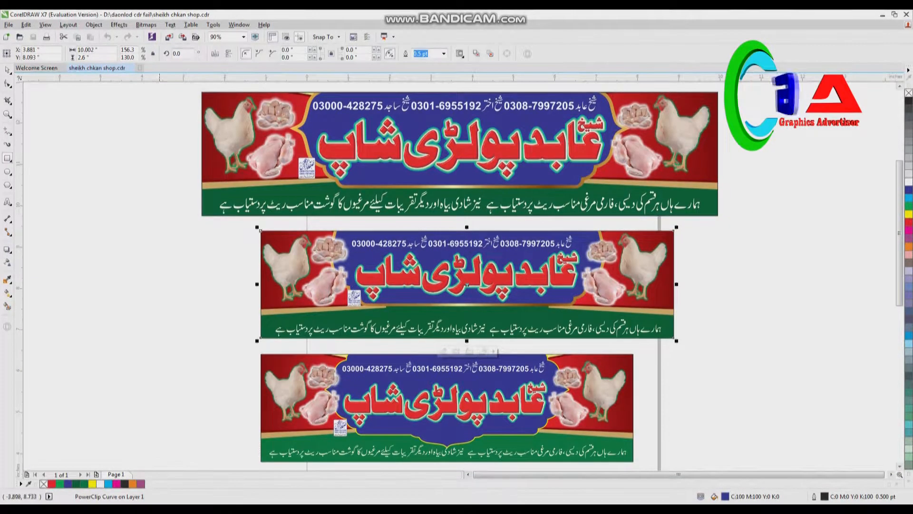
pyautogui.moveTo(201, 298)
pyautogui.mouseDown()
pyautogui.moveTo(38, 333)
pyautogui.moveTo(92, 367)
pyautogui.moveTo(89, 404)
pyautogui.moveTo(80, 400)
pyautogui.mouseUp()
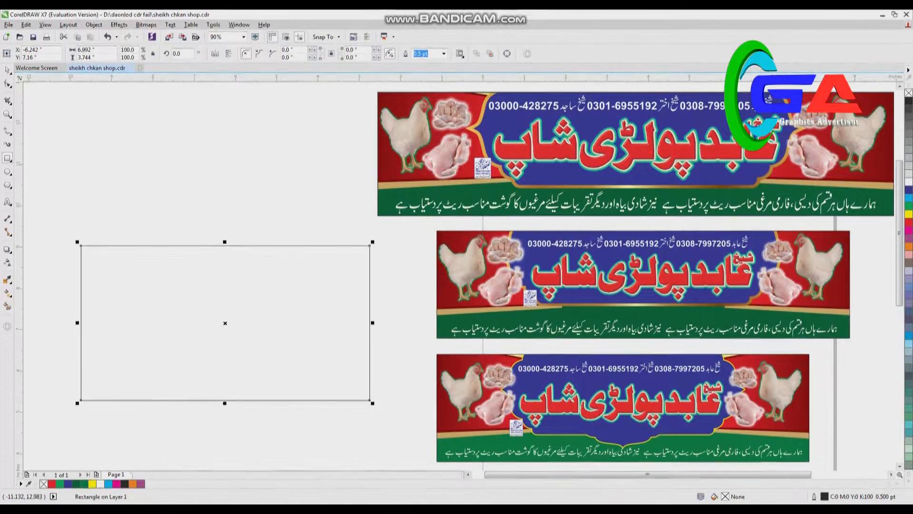
pyautogui.click(7, 71)
# Step: Place the largest banner's background artwork above the empty rectangle and delete its dark green textured strip
pyautogui.click(165, 127)
pyautogui.click(426, 188)
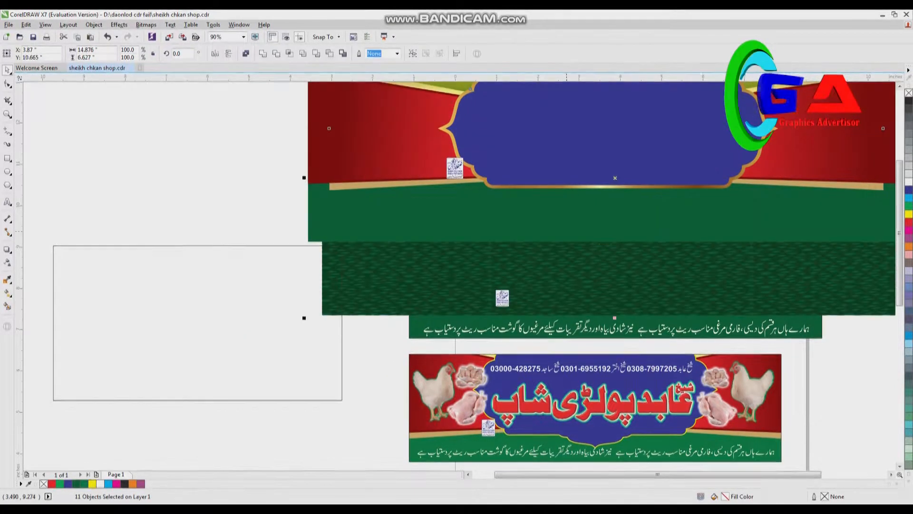
pyautogui.moveTo(599, 235); pyautogui.dragTo(104, 137)
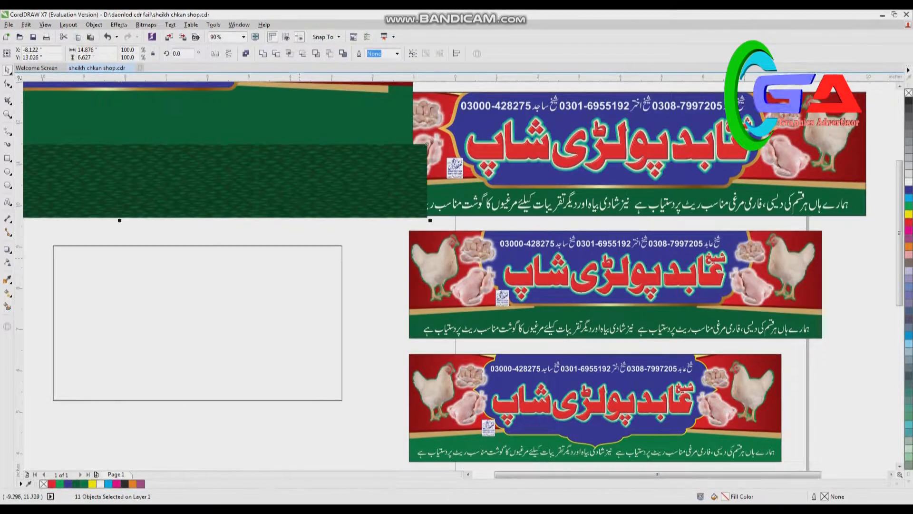
pyautogui.scroll(-1, 332, 203)
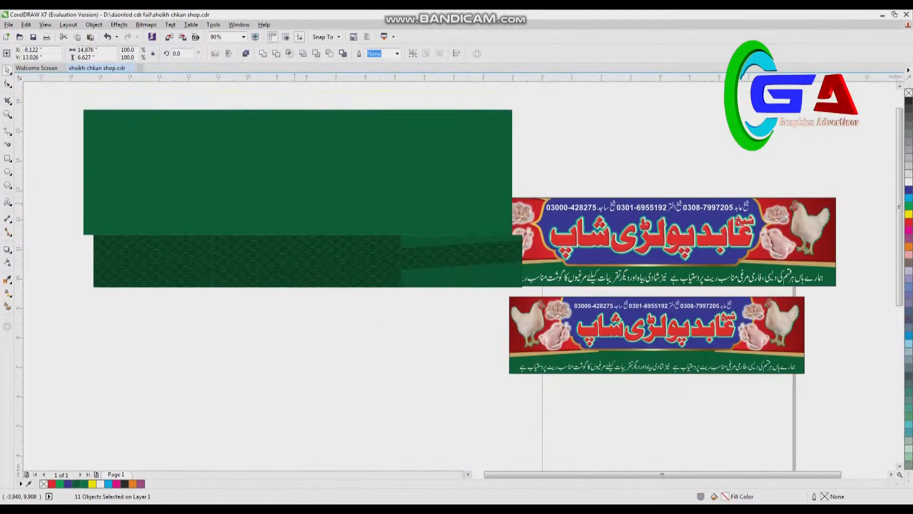
pyautogui.click(296, 288)
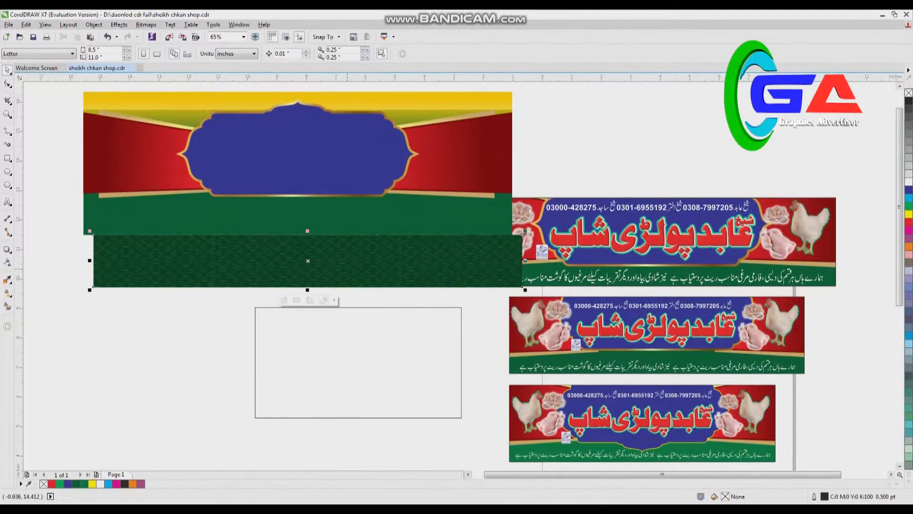
pyautogui.press('Delete')
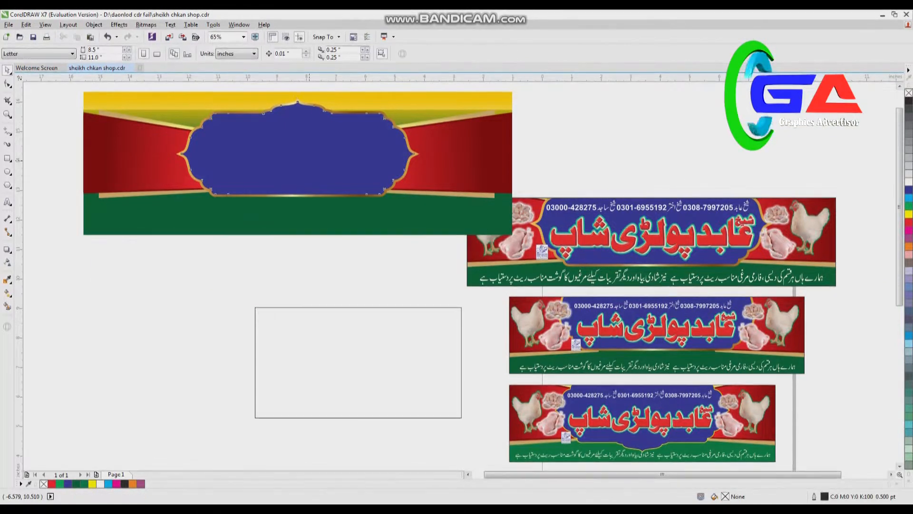
# Step: Move the blue plate and its golden frame off the background artwork onto the empty area above the banners
pyautogui.click(452, 155)
pyautogui.click(451, 155)
pyautogui.moveTo(246, 142); pyautogui.dragTo(652, 121)
pyautogui.click(297, 158)
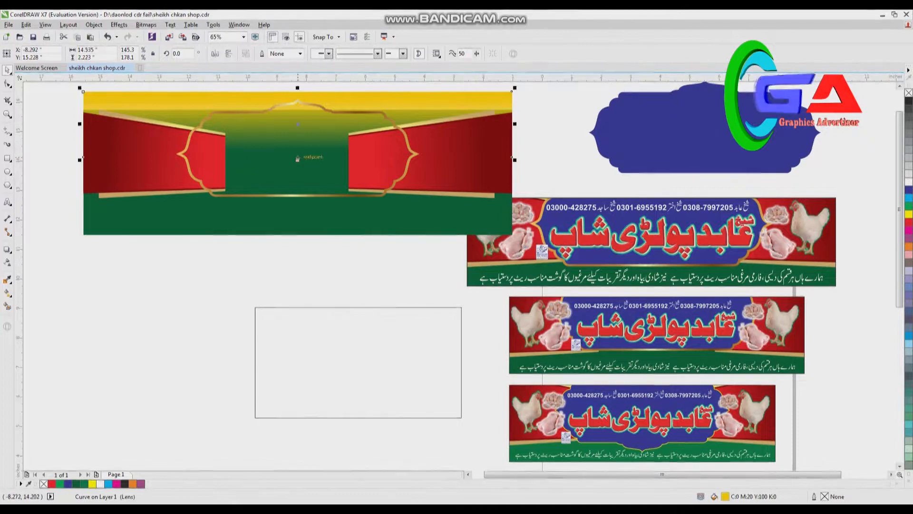
pyautogui.click(297, 158)
pyautogui.moveTo(297, 101); pyautogui.dragTo(671, 92)
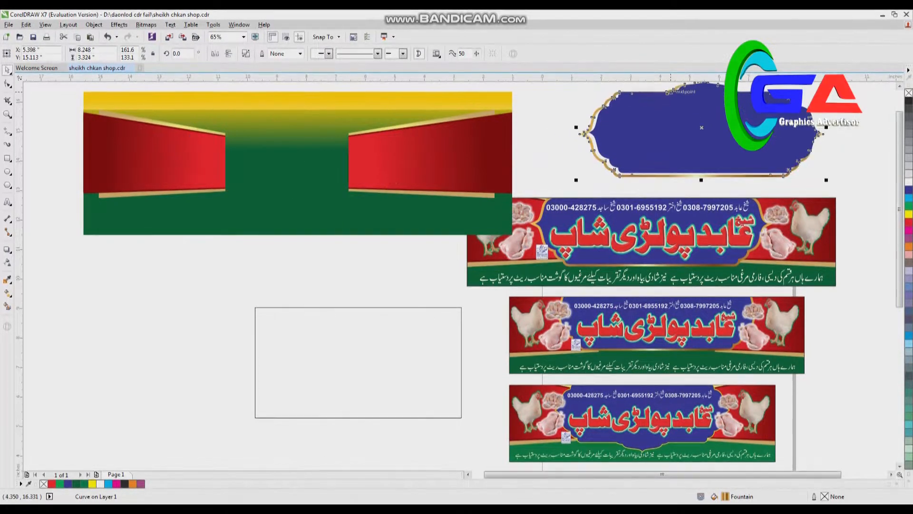
pyautogui.click(443, 155)
pyautogui.click(531, 86)
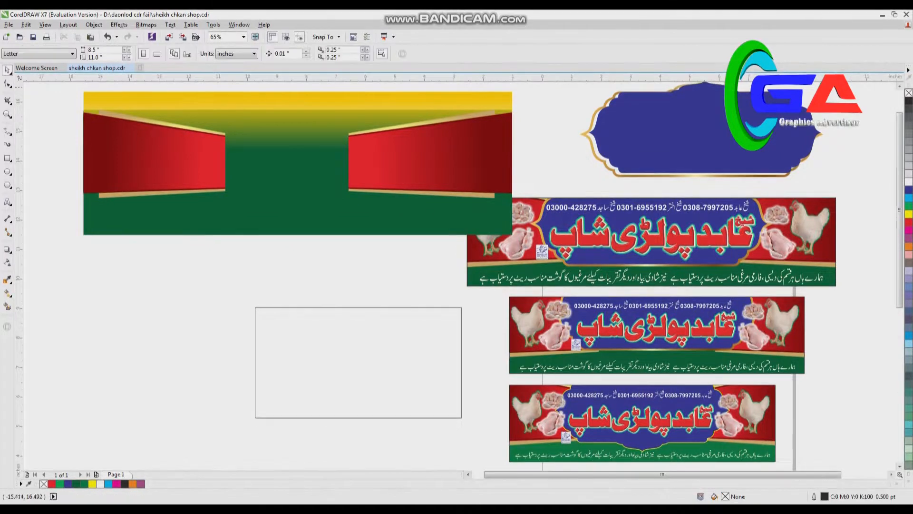
# Step: Stretch the background artwork and its red side panels taller, to about 14.54 × 9.26 in overall
pyautogui.moveTo(251, 211); pyautogui.dragTo(526, 249)
pyautogui.moveTo(478, 211); pyautogui.dragTo(279, 234)
pyautogui.moveTo(99, 260); pyautogui.dragTo(100, 391)
pyautogui.moveTo(148, 245); pyautogui.dragTo(348, 223)
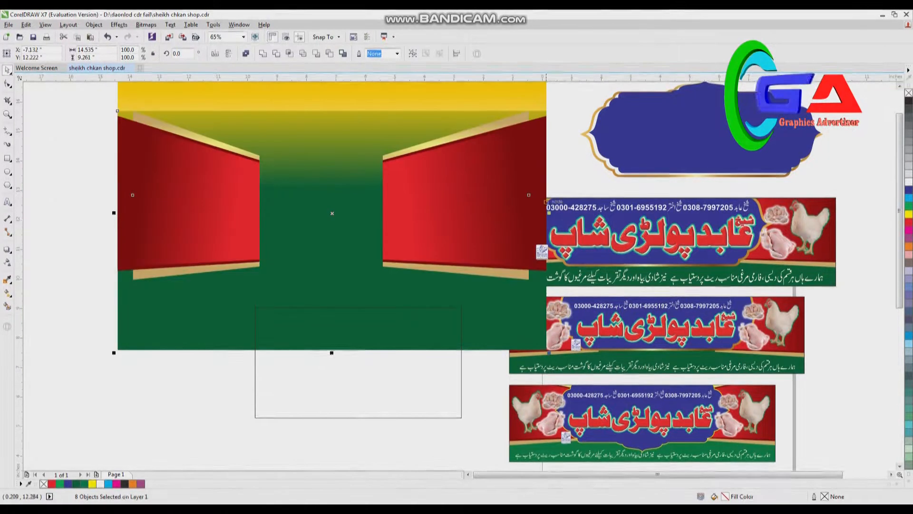
# Step: Scale the background artwork to about 7.74 × 4.93 in and place it inside the empty rectangle as a PowerClip
pyautogui.moveTo(550, 353); pyautogui.dragTo(449, 289)
pyautogui.moveTo(378, 207); pyautogui.dragTo(102, 306)
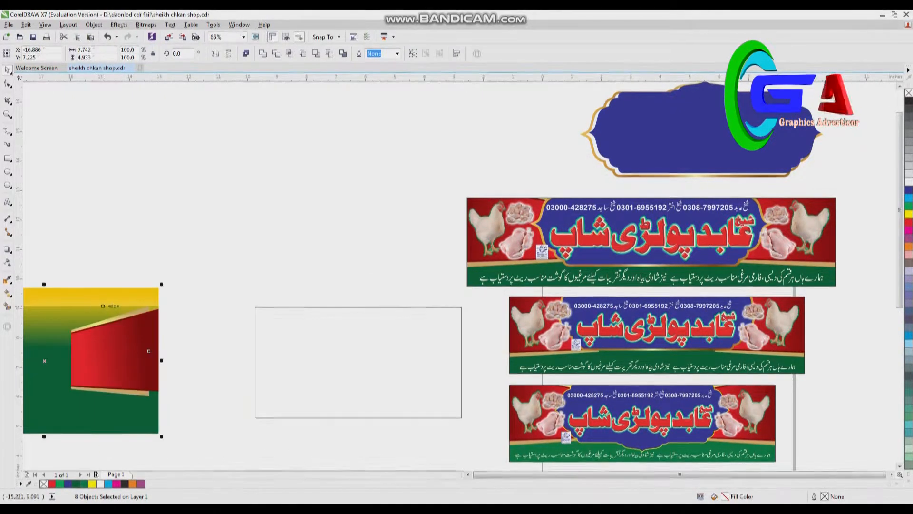
pyautogui.click(94, 24)
pyautogui.moveTo(110, 119)
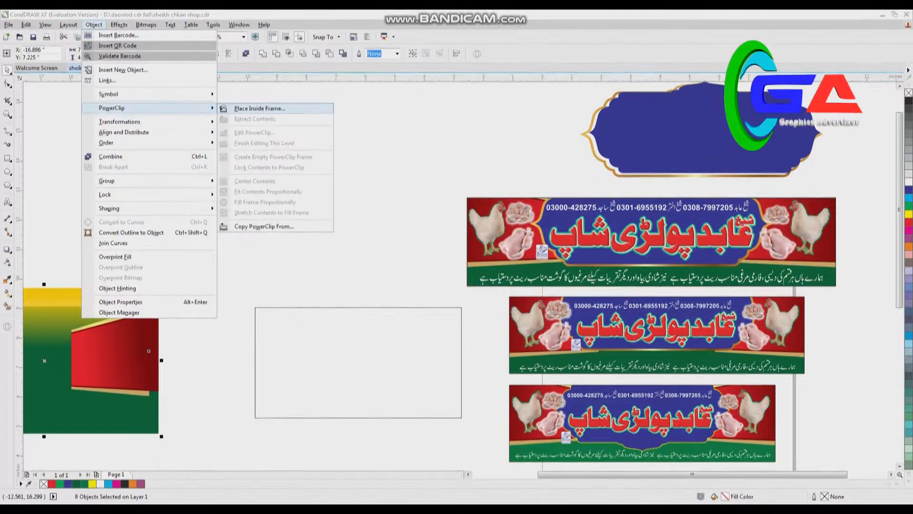
pyautogui.click(252, 119)
pyautogui.click(328, 333)
pyautogui.click(544, 155)
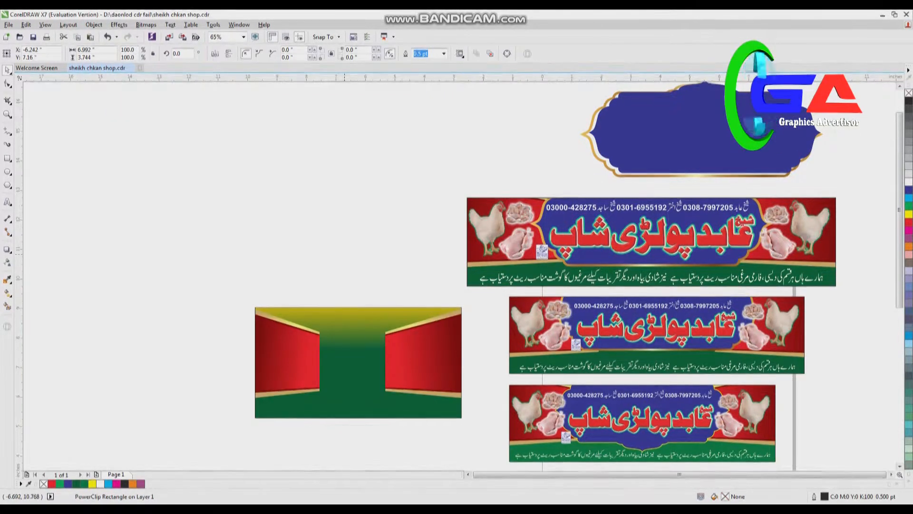
# Step: Align the blue plate and golden frame by their left and top edges and move both above the clipped background
pyautogui.scroll(1, 578, 278)
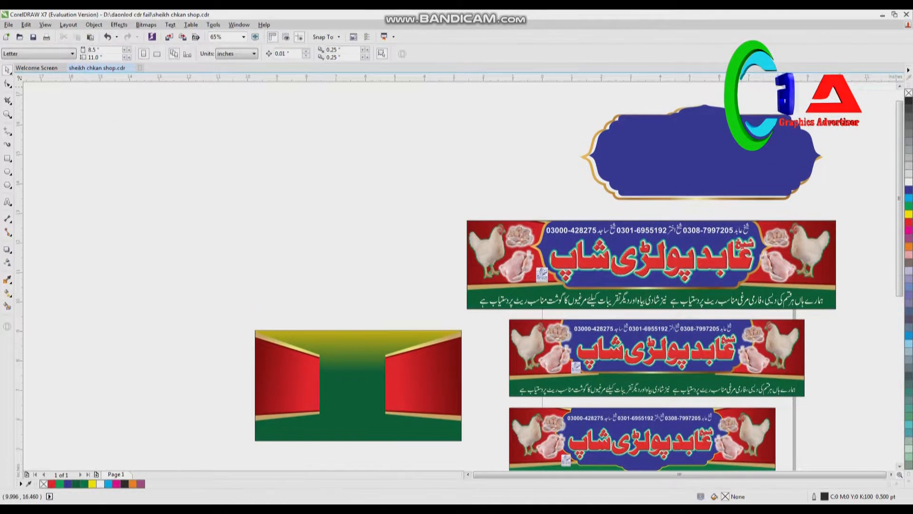
pyautogui.moveTo(519, 89); pyautogui.dragTo(849, 221)
pyautogui.press('l')
pyautogui.press('t')
pyautogui.click(844, 195)
pyautogui.moveTo(786, 154)
pyautogui.mouseDown()
pyautogui.moveTo(797, 154)
pyautogui.moveTo(789, 154)
pyautogui.mouseUp()
pyautogui.moveTo(565, 97); pyautogui.dragTo(852, 215)
pyautogui.moveTo(750, 174); pyautogui.dragTo(269, 280)
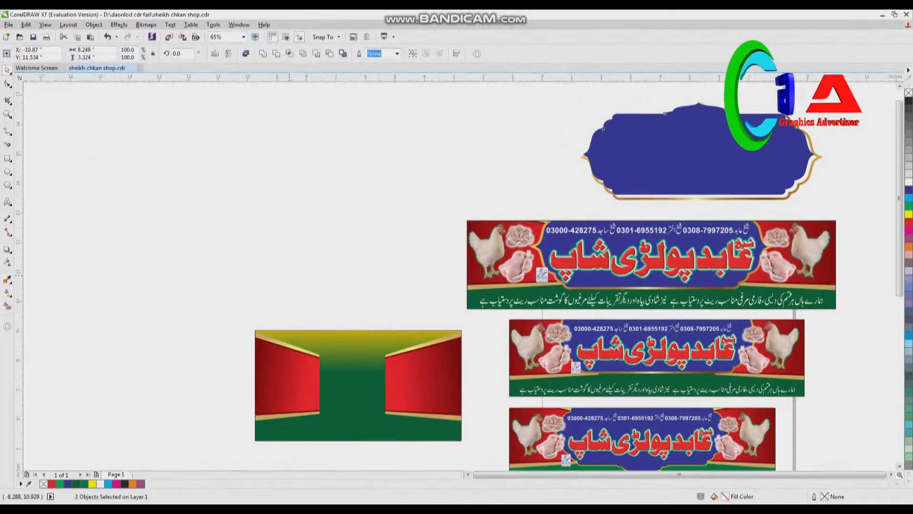
# Step: Resize the blue plate to about 7.97 × 3.17 in so that it fills the golden frame
pyautogui.scroll(2, 269, 281)
pyautogui.scroll(1, 266, 280)
pyautogui.click(614, 325)
pyautogui.moveTo(423, 253)
pyautogui.mouseDown()
pyautogui.moveTo(439, 253)
pyautogui.moveTo(437, 264)
pyautogui.mouseUp()
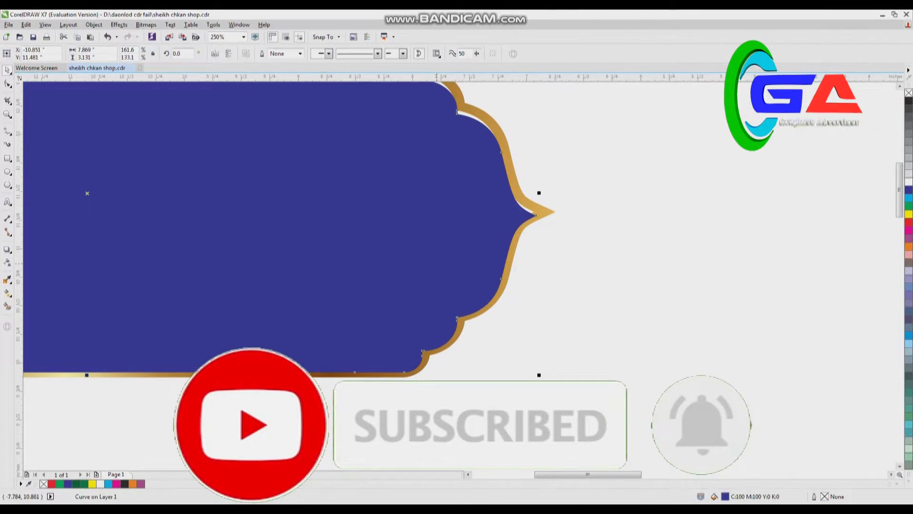
pyautogui.scroll(-3, 437, 229)
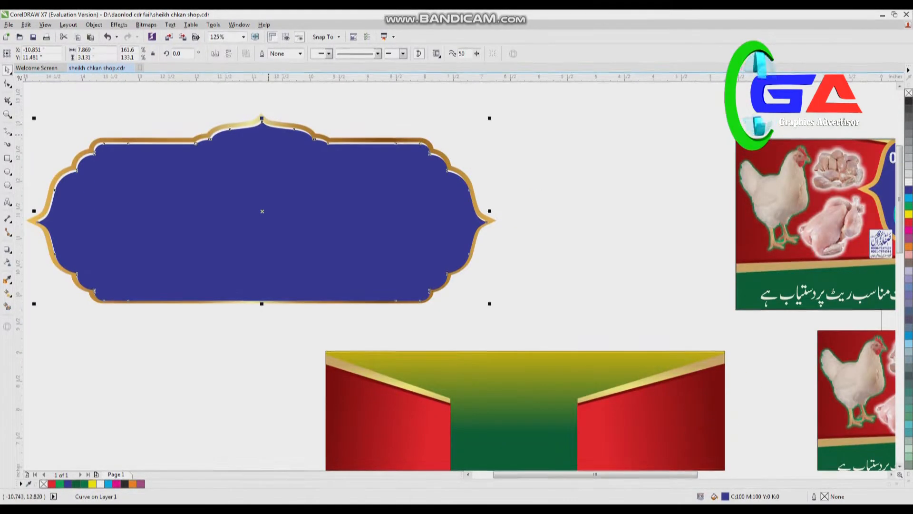
pyautogui.moveTo(262, 120); pyautogui.dragTo(262, 116)
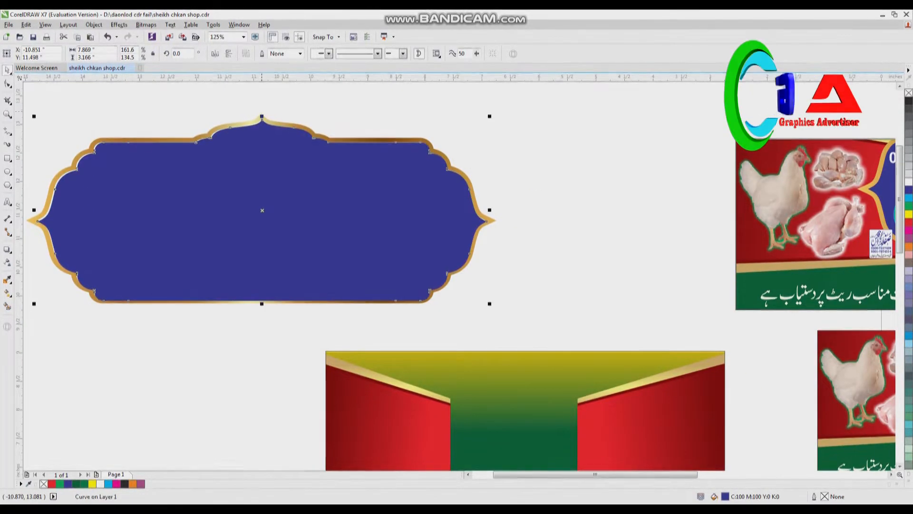
pyautogui.moveTo(34, 210); pyautogui.dragTo(28, 210)
# Step: Move the blue plate down out of the golden frame and delete the frame
pyautogui.moveTo(397, 167); pyautogui.dragTo(402, 230)
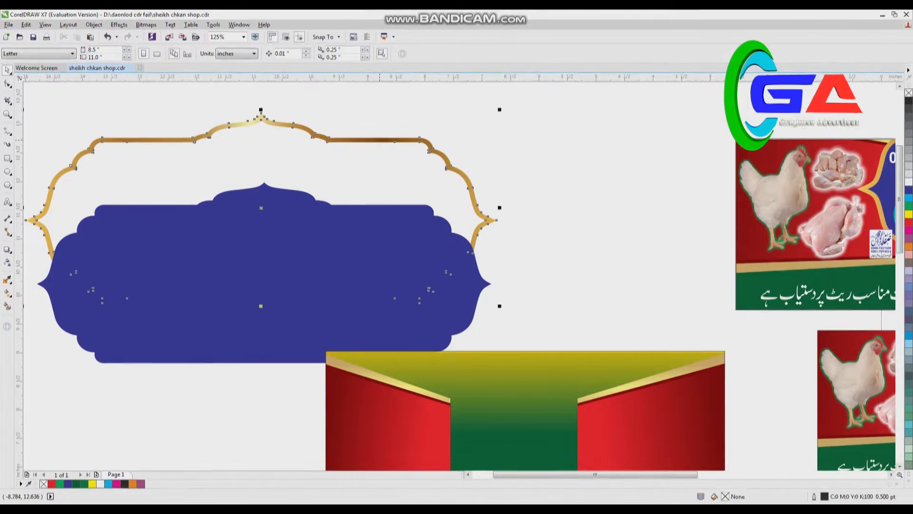
pyautogui.press('Delete')
pyautogui.click(369, 235)
# Step: Centre the blue plate in front of the clipped background, scale it to about 4.50 in wide and stretch its height
pyautogui.press('F4')
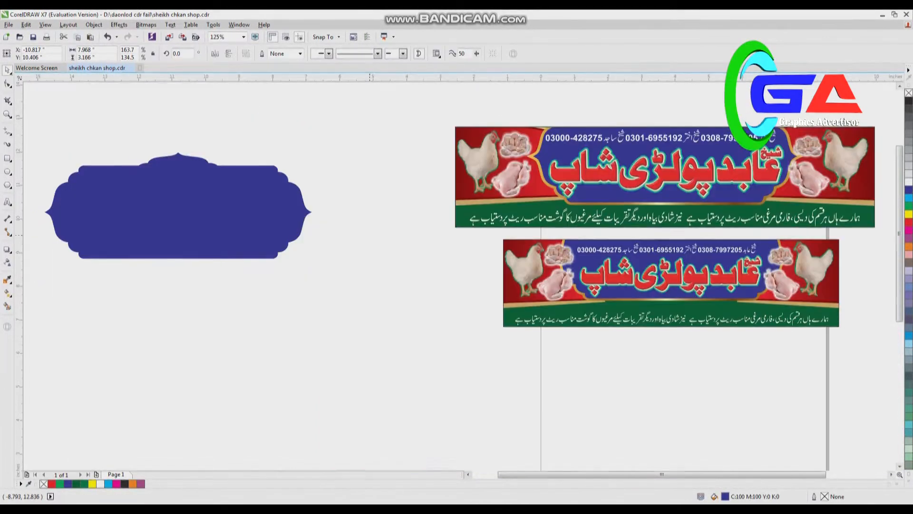
pyautogui.moveTo(184, 192); pyautogui.dragTo(334, 296)
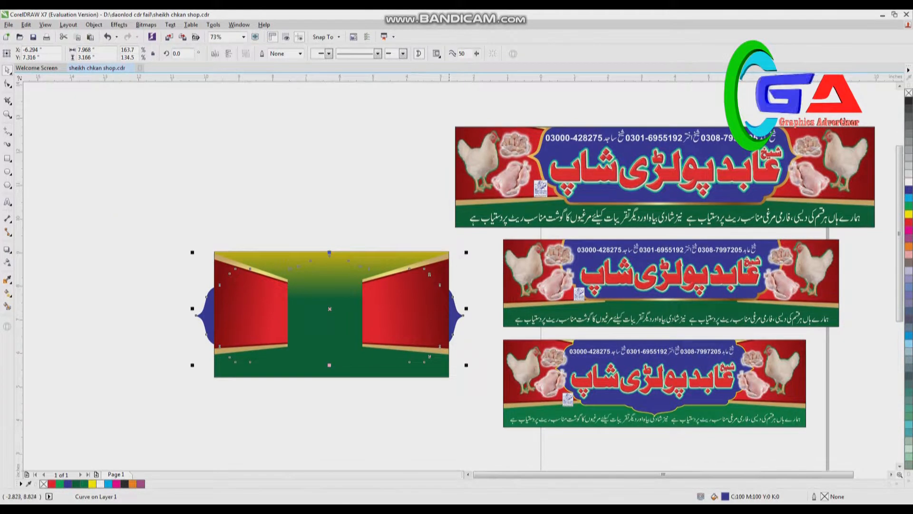
pyautogui.moveTo(429, 257); pyautogui.dragTo(405, 251)
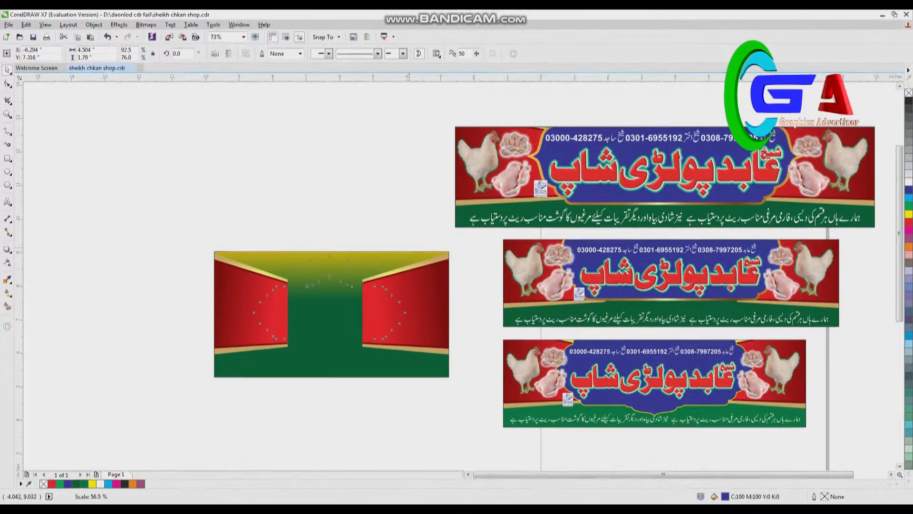
pyautogui.hotkey('ctrl', 'Home')
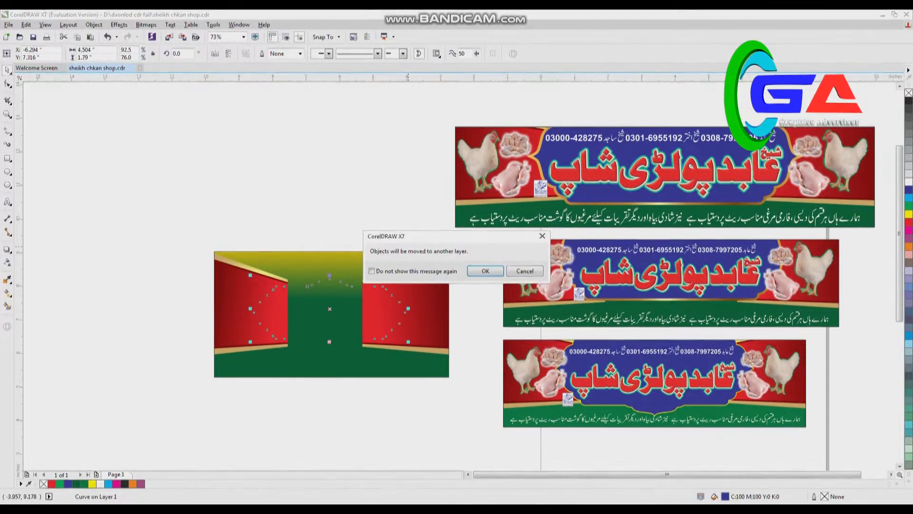
pyautogui.press('Return')
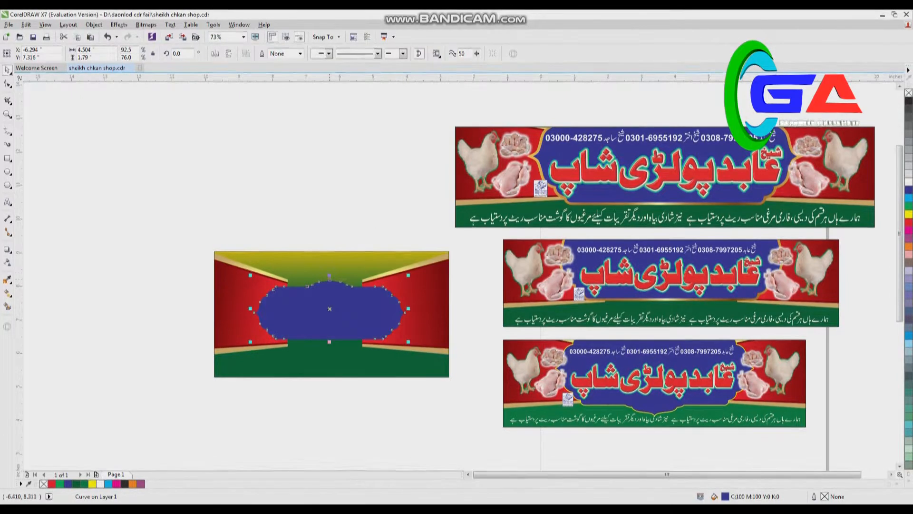
pyautogui.moveTo(329, 276); pyautogui.dragTo(330, 260)
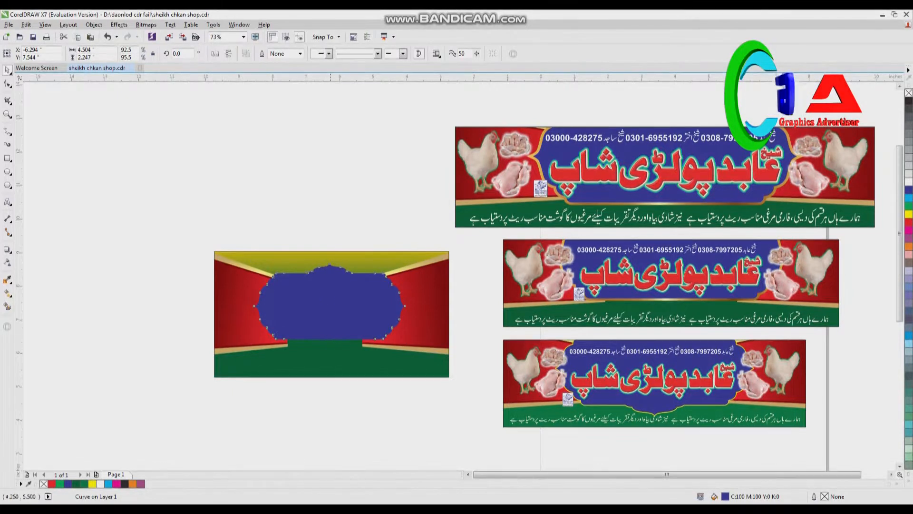
pyautogui.moveTo(329, 347); pyautogui.dragTo(326, 347)
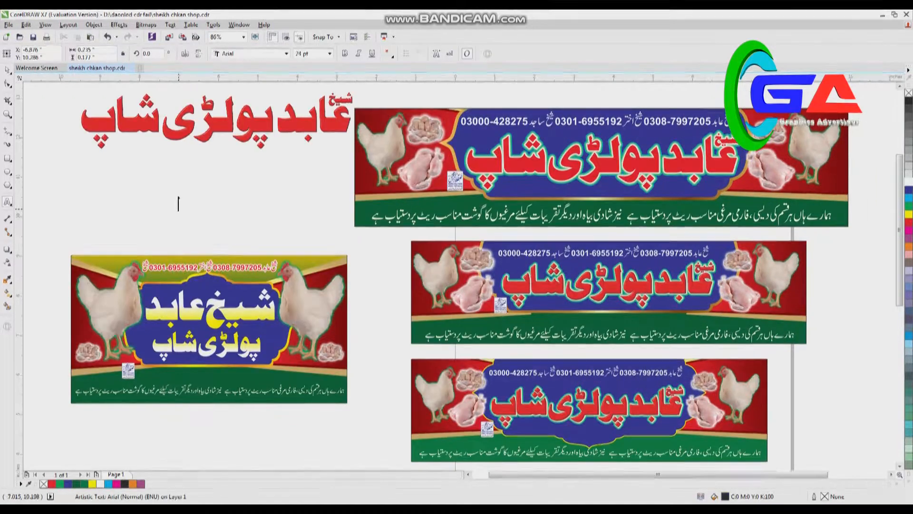
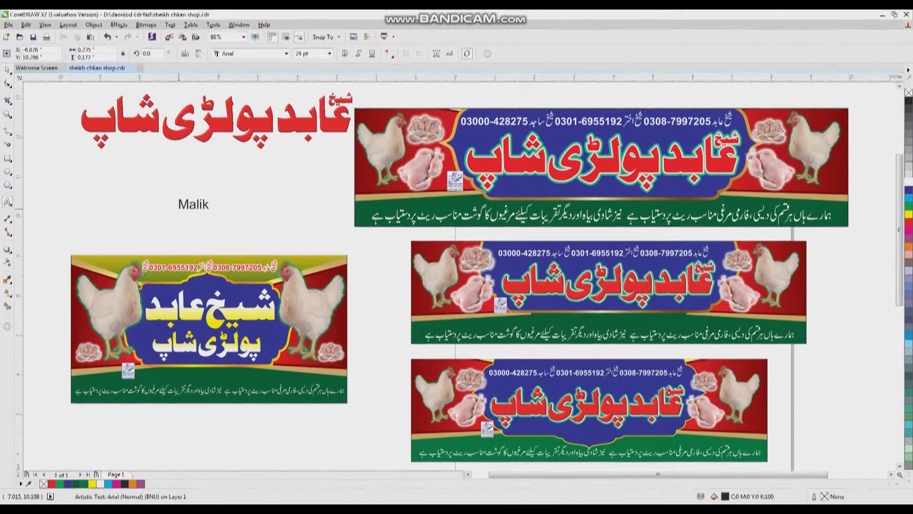
# Step: Add a person's name as 24 pt Arial artistic text above the new sign
pyautogui.press('Escape')
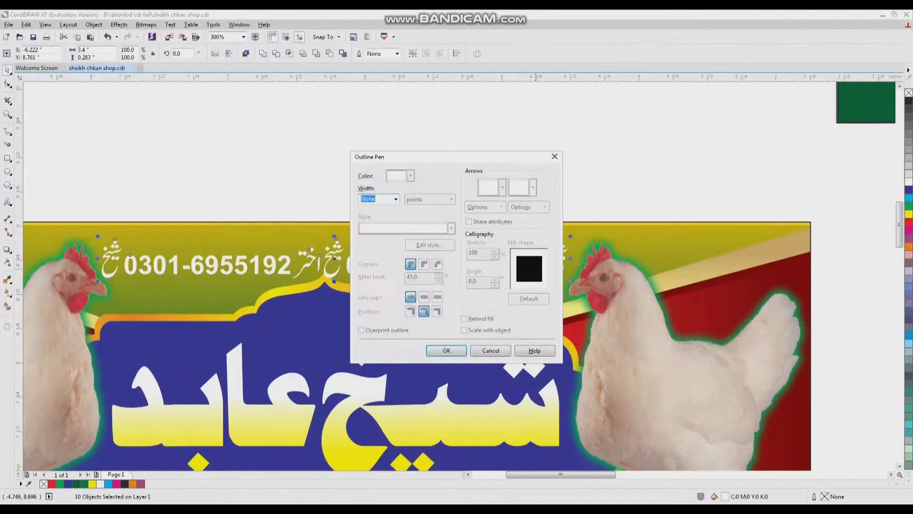
# Step: Give the phone number line a 3.0 pt white outline with round corners, behind fill and scaling with the object, and a red fill
pyautogui.click(395, 199)
pyautogui.click(367, 258)
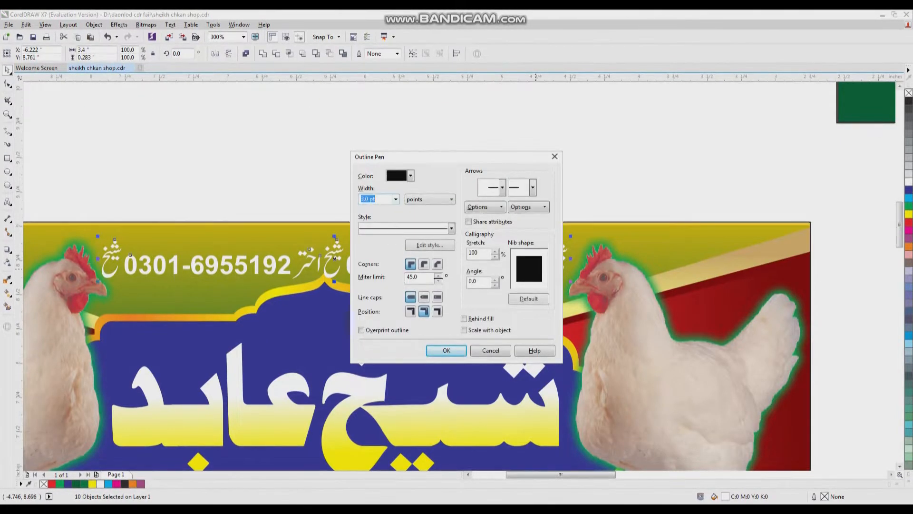
pyautogui.click(424, 264)
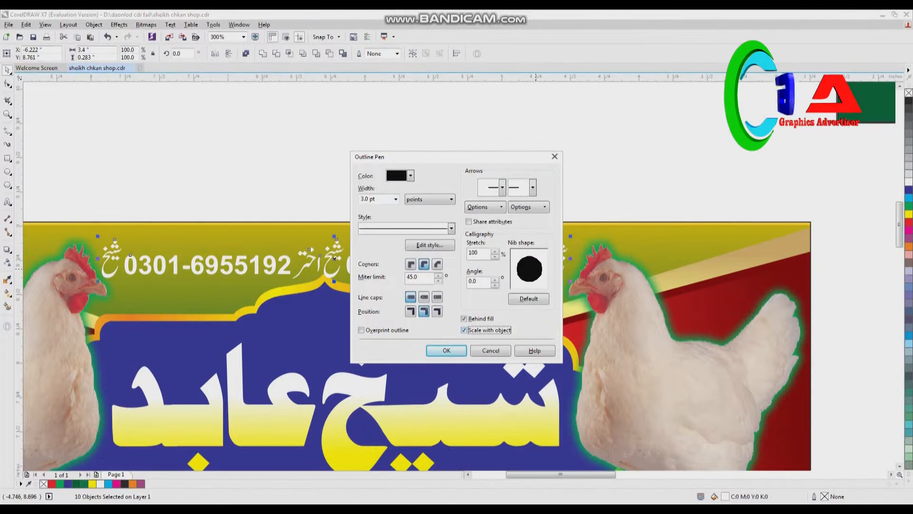
pyautogui.press('Return')
pyautogui.click(909, 222)
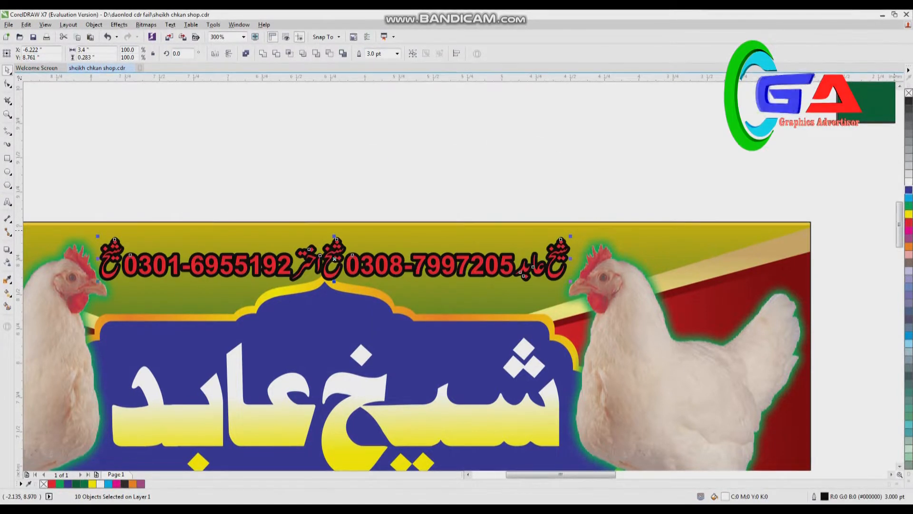
pyautogui.rightClick(909, 181)
pyautogui.click(541, 155)
# Step: Copy the white slogan line and the small badge from the wide banners onto the new sign, fitting the line to about 6.80 in wide
pyautogui.press('F4')
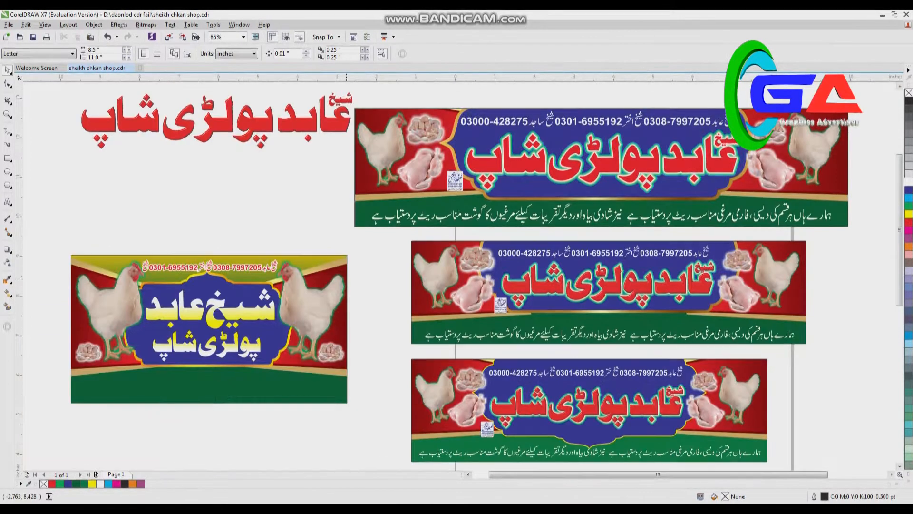
pyautogui.moveTo(546, 337); pyautogui.dragTo(227, 370)
pyautogui.moveTo(179, 393); pyautogui.dragTo(178, 393)
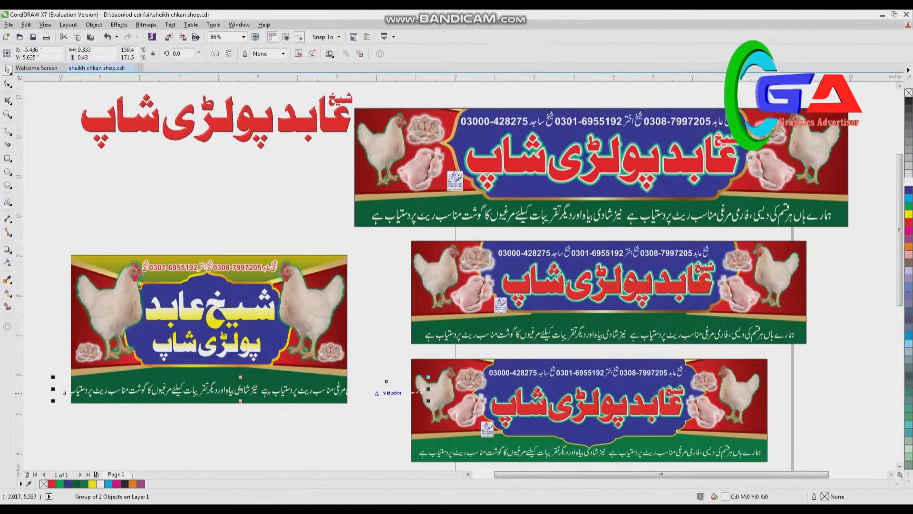
pyautogui.moveTo(63, 392); pyautogui.dragTo(61, 393)
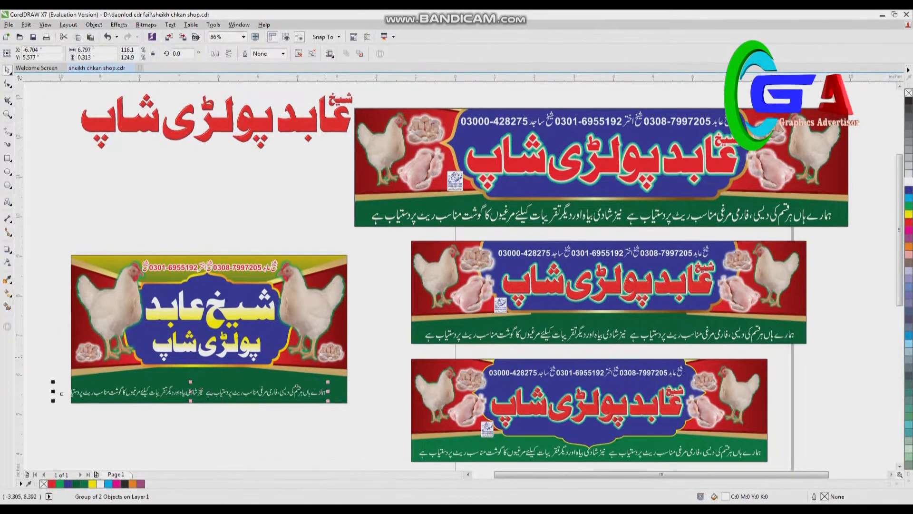
pyautogui.moveTo(322, 397); pyautogui.dragTo(335, 392)
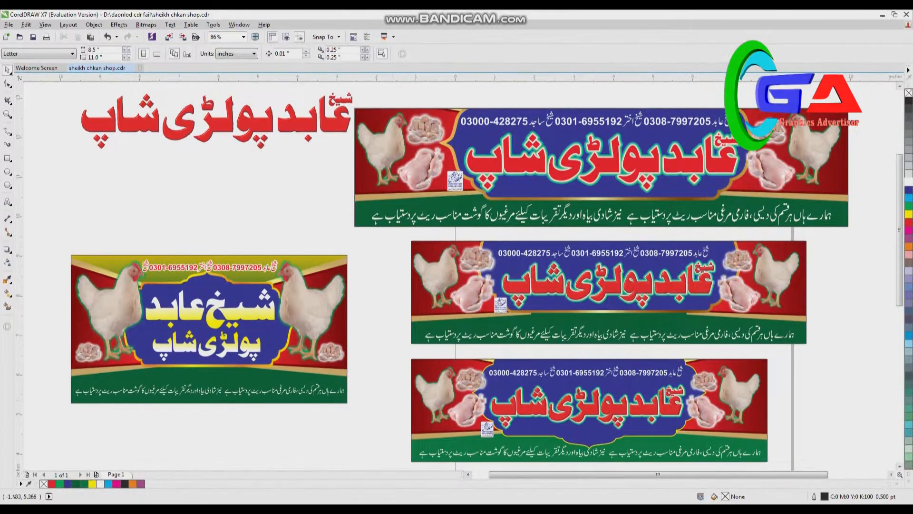
pyautogui.moveTo(494, 436); pyautogui.dragTo(128, 369)
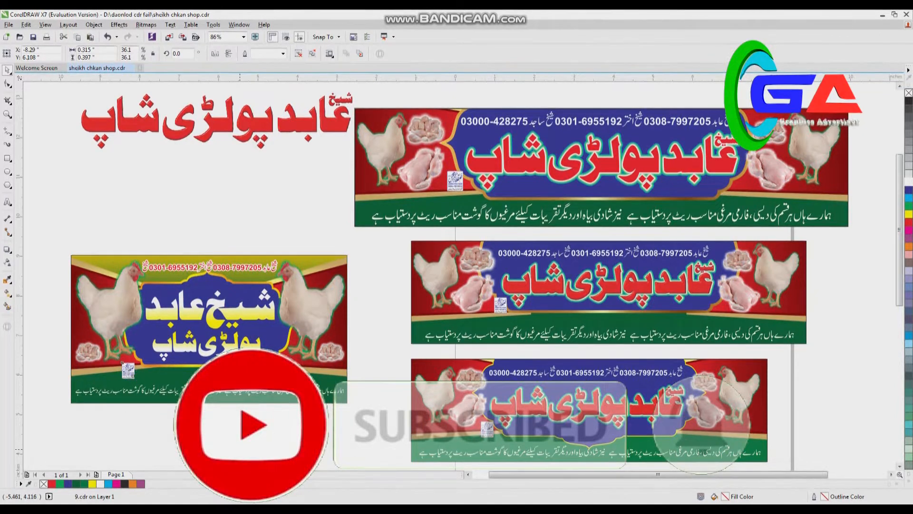
pyautogui.click(307, 311)
# Step: Export only the new sign's objects to the Desktop as the JPEG sheikh chkan shop in RGB Color (24-bit) mode
pyautogui.moveTo(45, 213)
pyautogui.mouseDown()
pyautogui.moveTo(292, 429)
pyautogui.moveTo(373, 448)
pyautogui.mouseUp()
pyautogui.hotkey('ctrl', 'e')
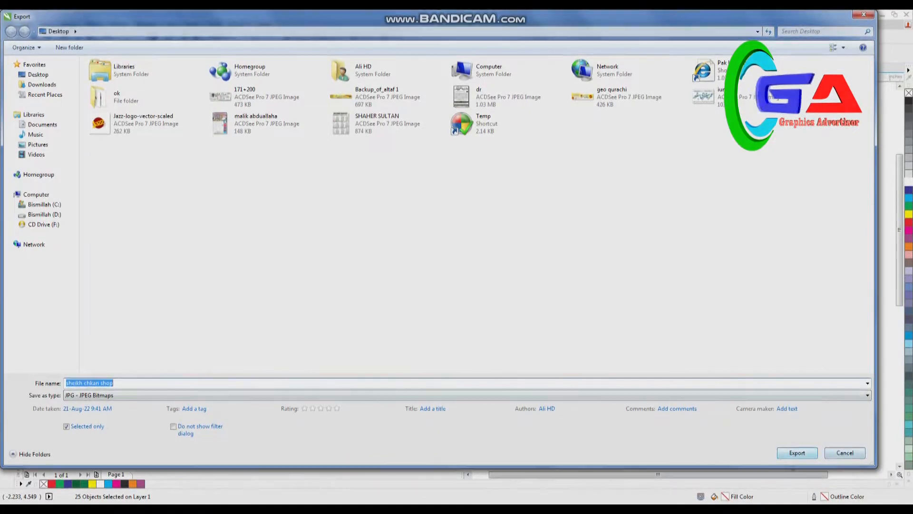
pyautogui.press('Return')
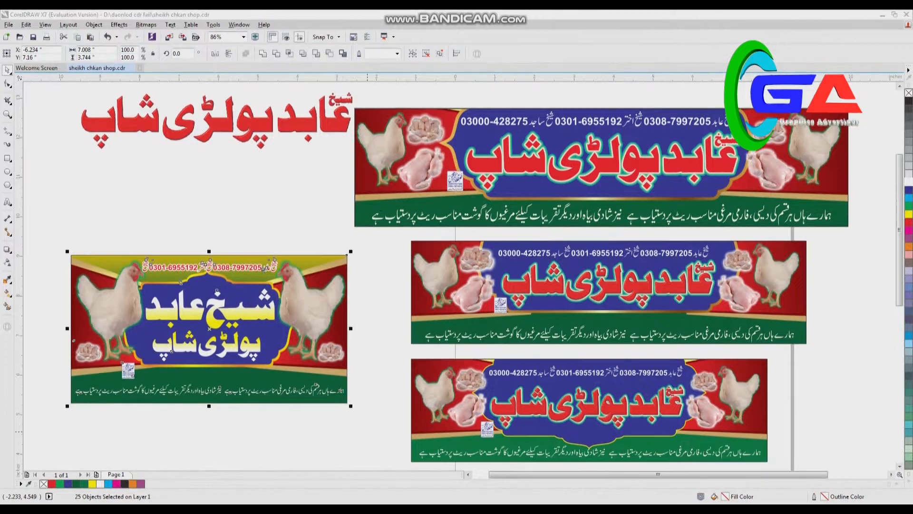
pyautogui.click(617, 158)
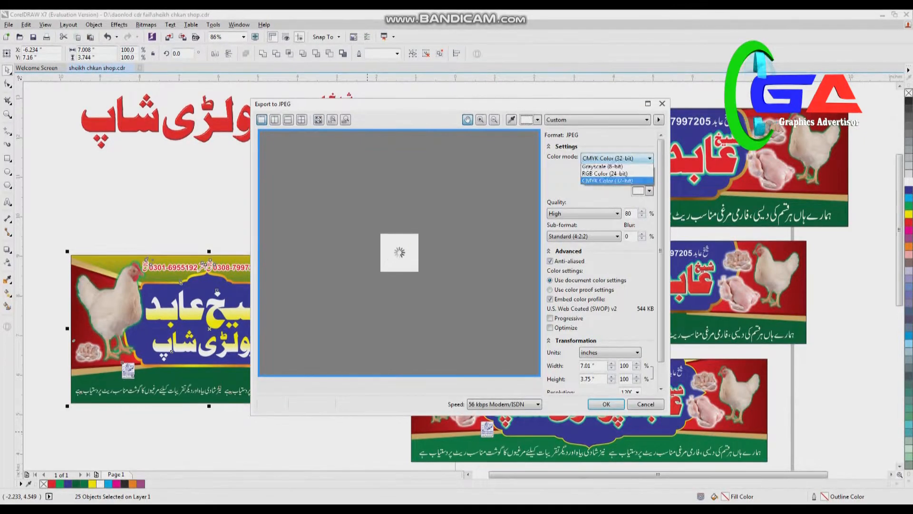
pyautogui.click(605, 175)
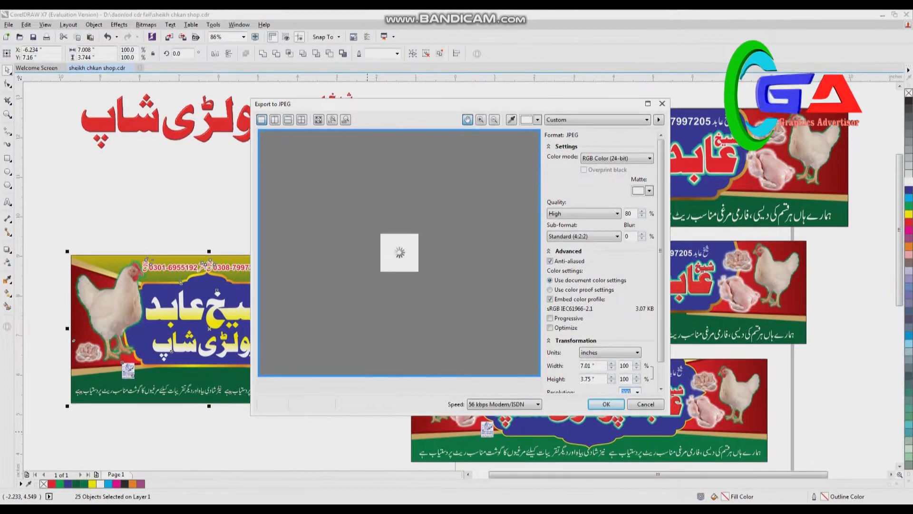
pyautogui.press('Return')
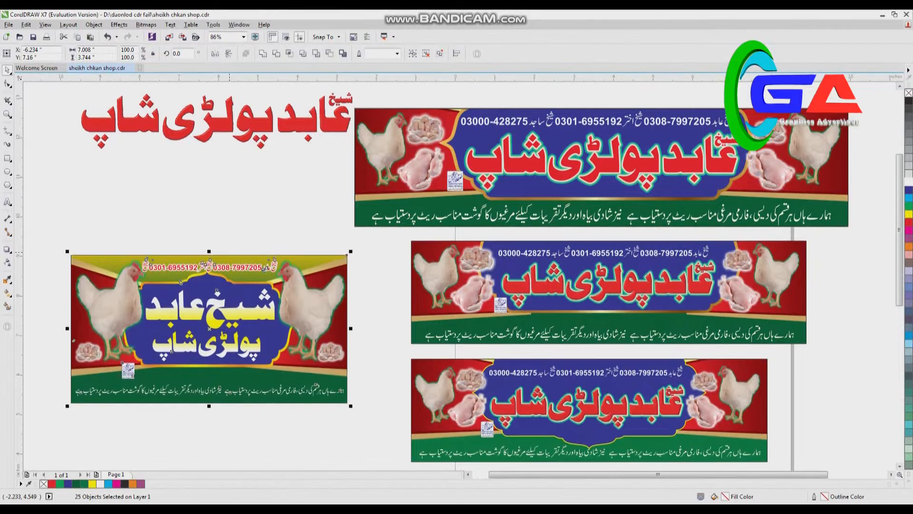
# Step: Save the drawing as sheikh chkan shop in CDR format, version 17.0, replacing the existing file
pyautogui.click(9, 24)
pyautogui.click(29, 110)
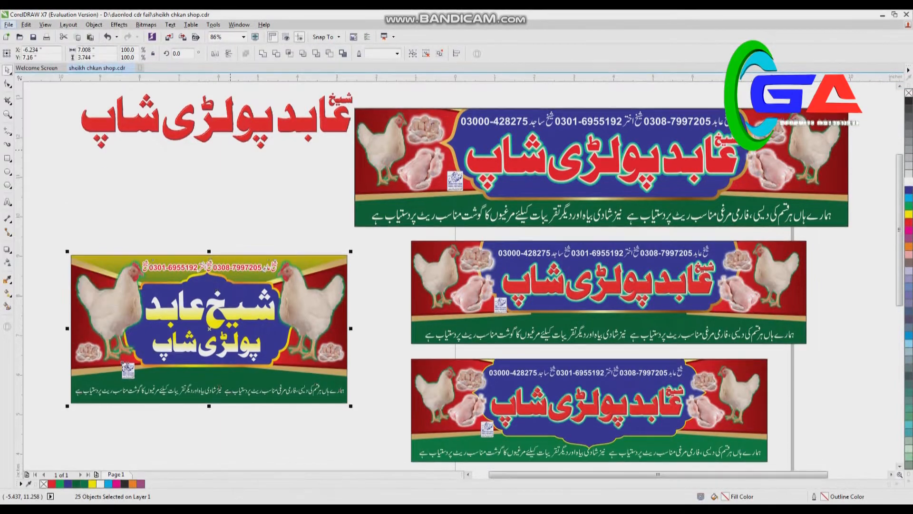
pyautogui.press('Return')
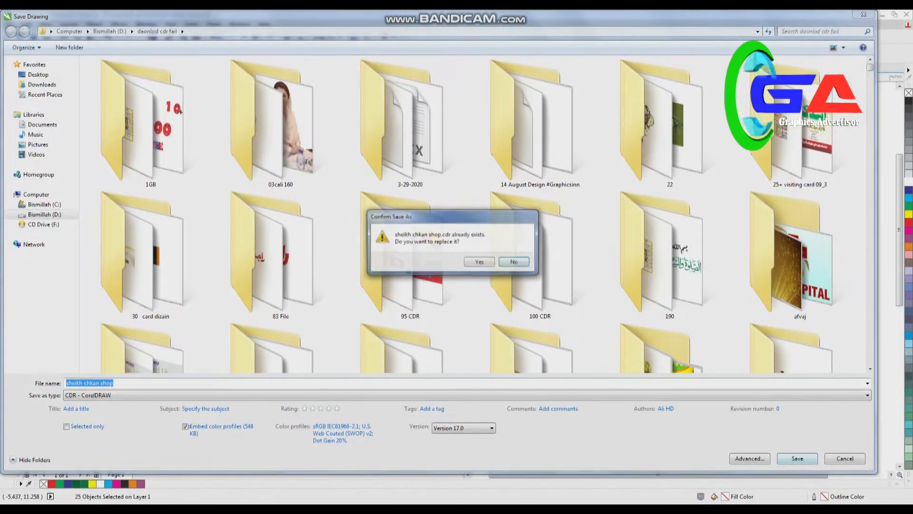
pyautogui.press('y')
pyautogui.hotkey('alt', 'Tab')
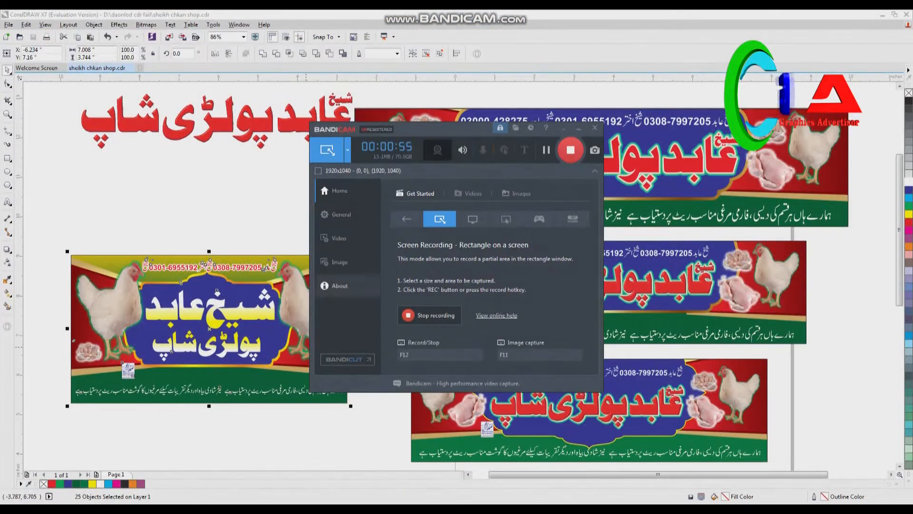
# Step: Add a person's name as Arial artistic text above the new sign and enlarge it to about 39.4 pt
pyautogui.click(299, 185)
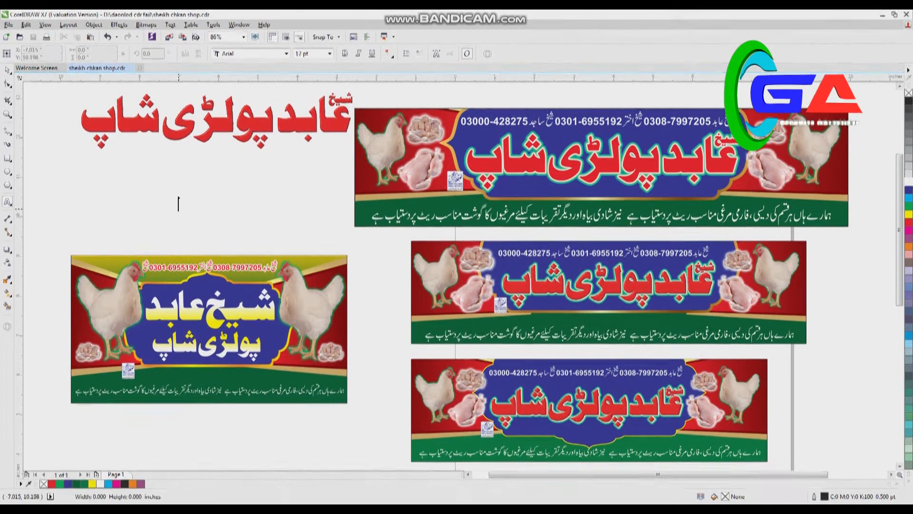
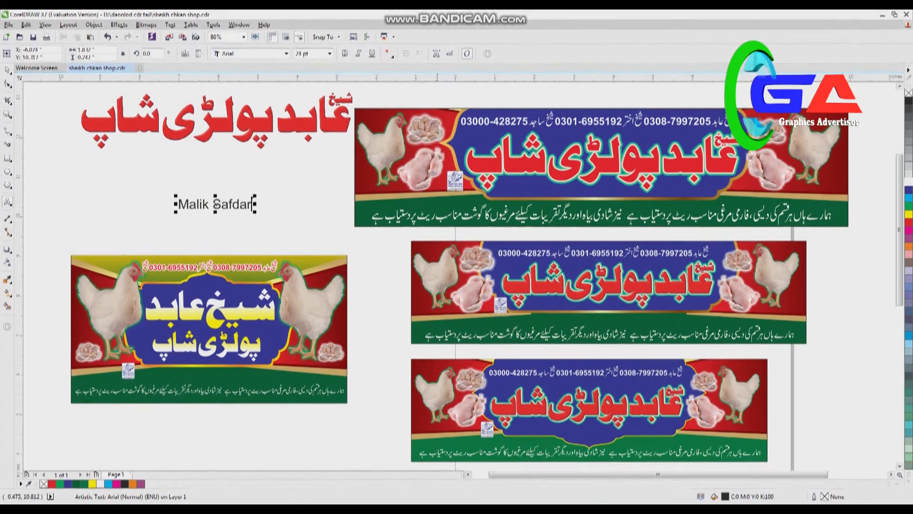
pyautogui.moveTo(175, 211); pyautogui.dragTo(171, 211)
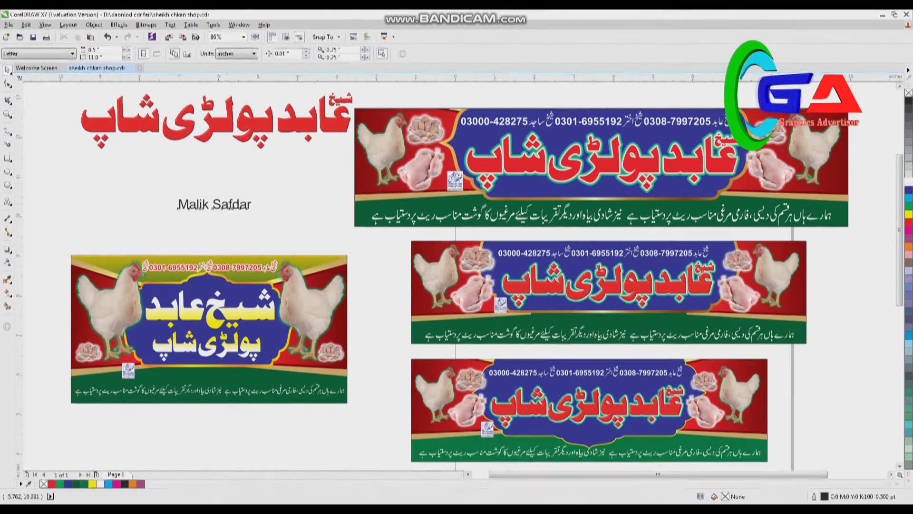
pyautogui.click(227, 204)
pyautogui.moveTo(254, 213); pyautogui.dragTo(276, 230)
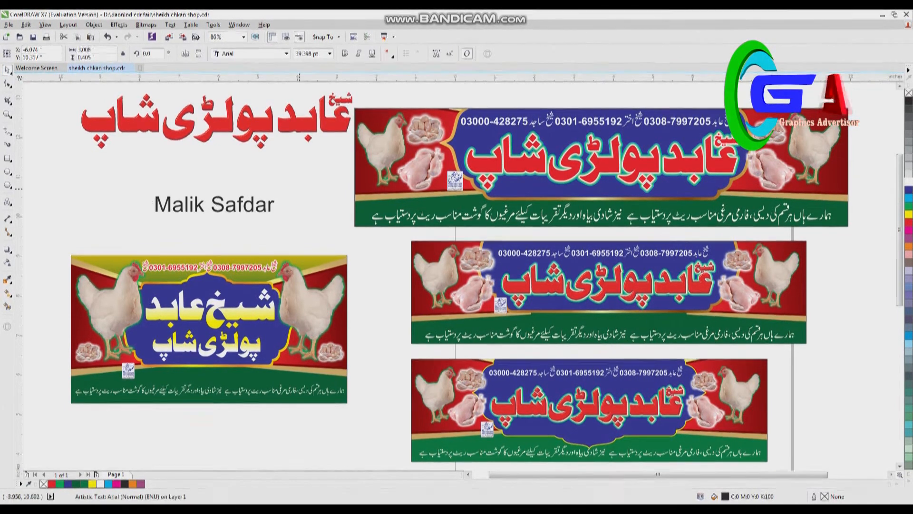
# Step: Delete the person's name text above the new sign
pyautogui.press('Escape')
pyautogui.click(265, 211)
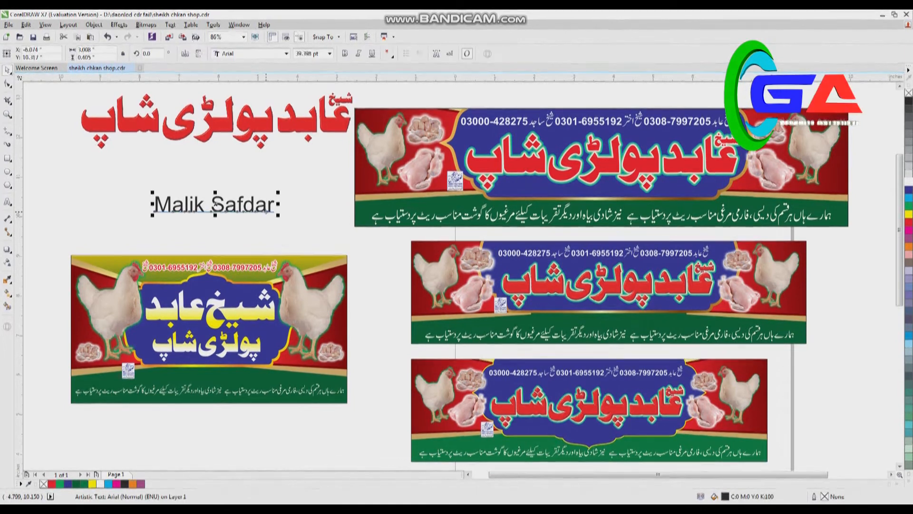
pyautogui.press('Delete')
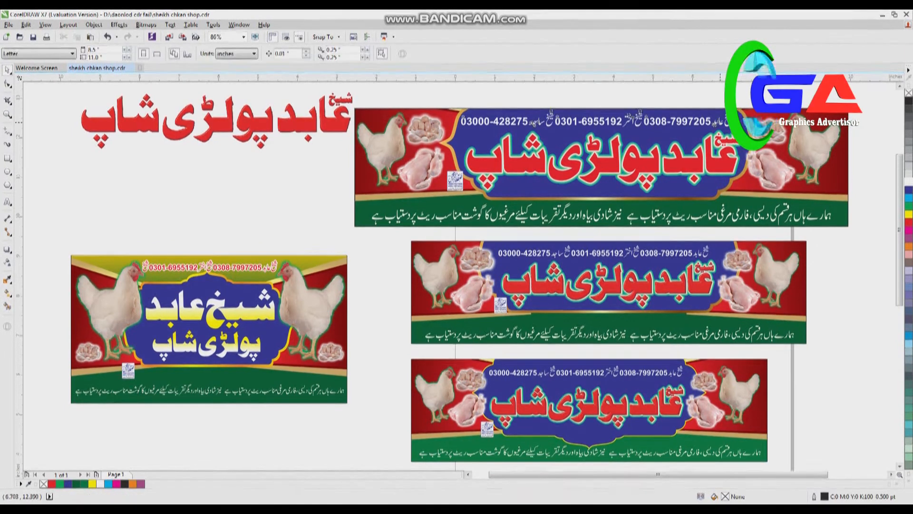
# Step: Delete the spare red shop title bitmap lying above the new sign
pyautogui.click(721, 121)
pyautogui.click(328, 132)
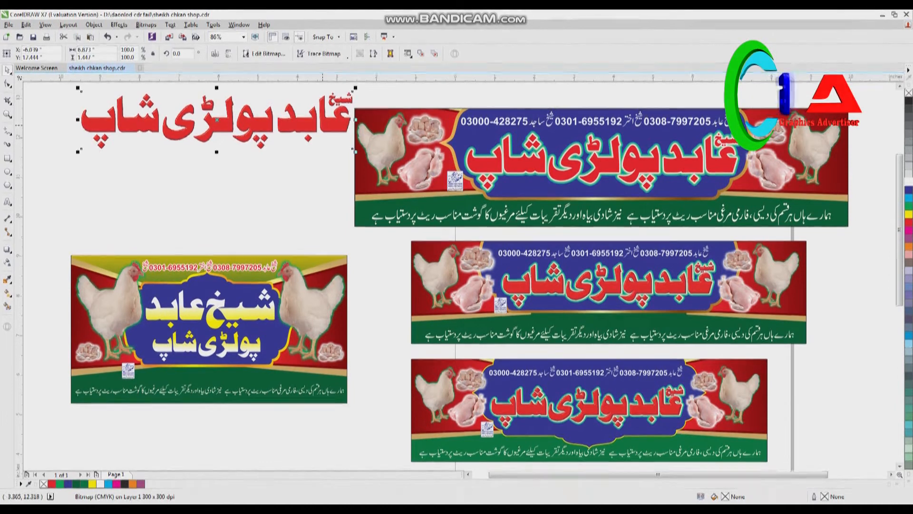
pyautogui.press('Delete')
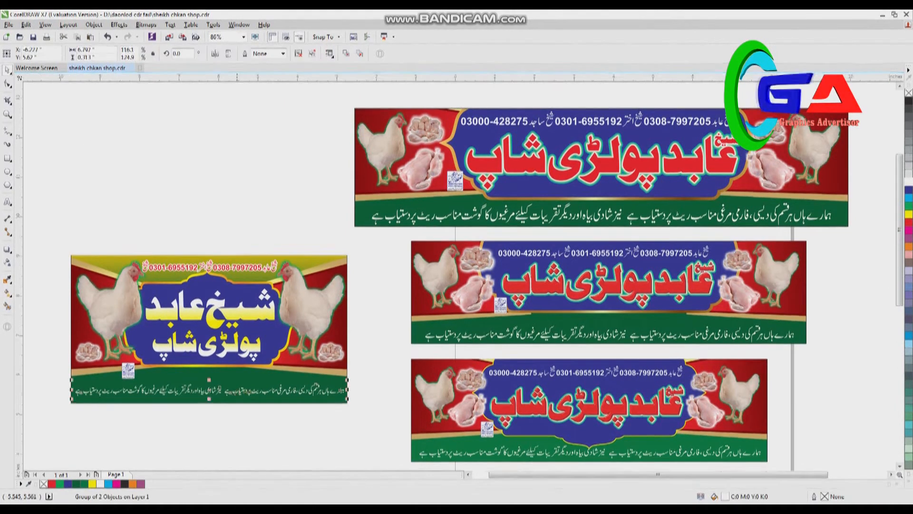
pyautogui.scroll(3, 237, 392)
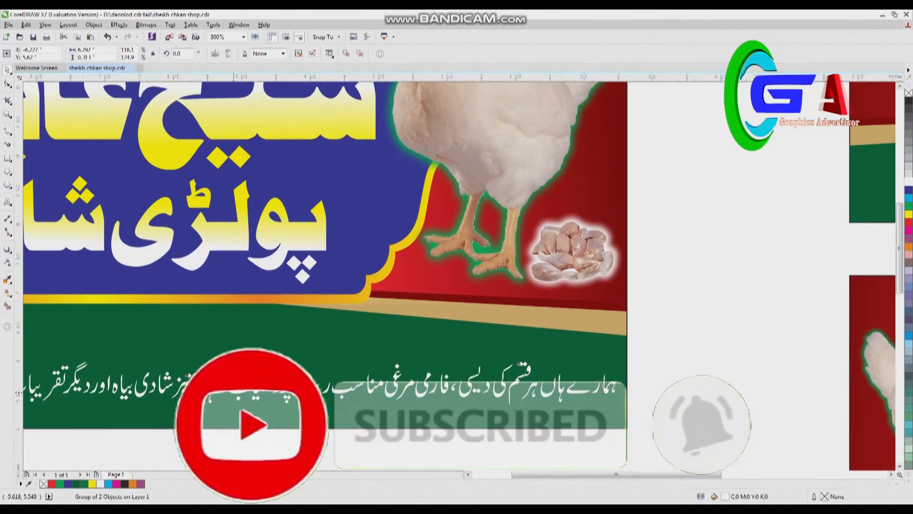
pyautogui.scroll(-2, 377, 379)
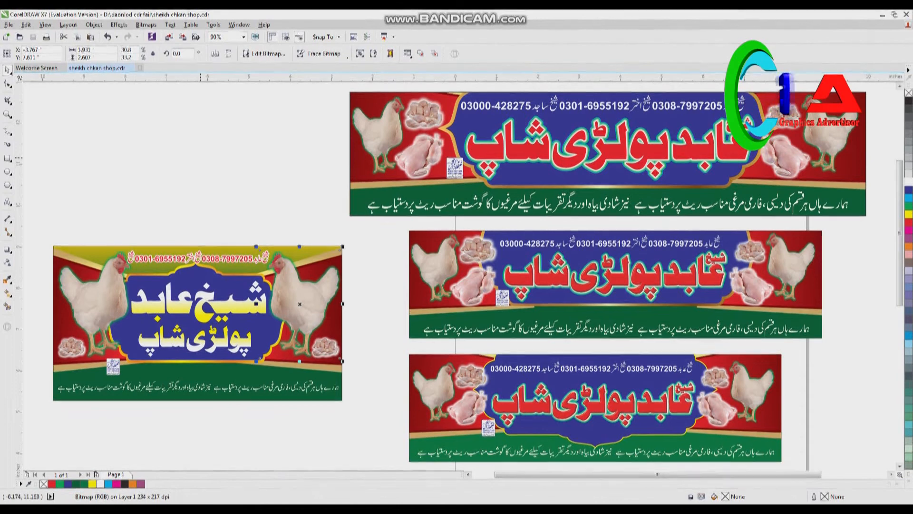
pyautogui.click(417, 107)
pyautogui.hotkey('alt', 'Tab')
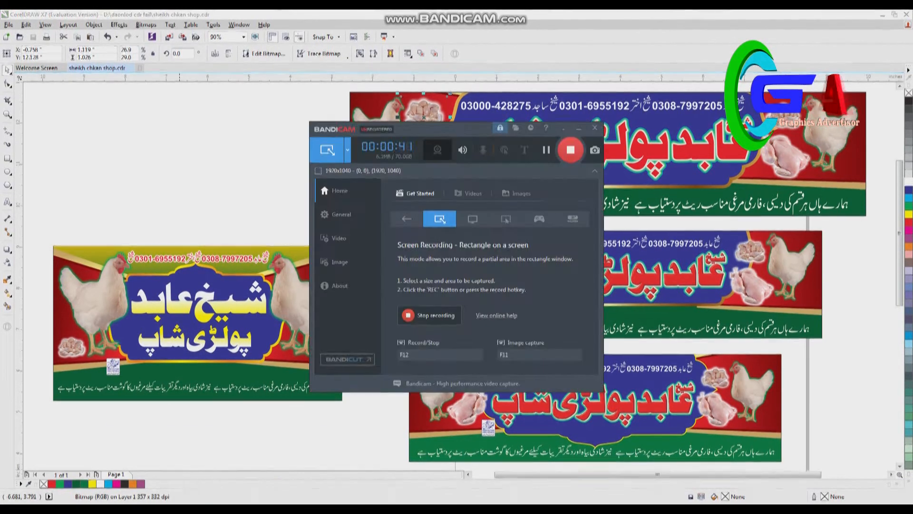